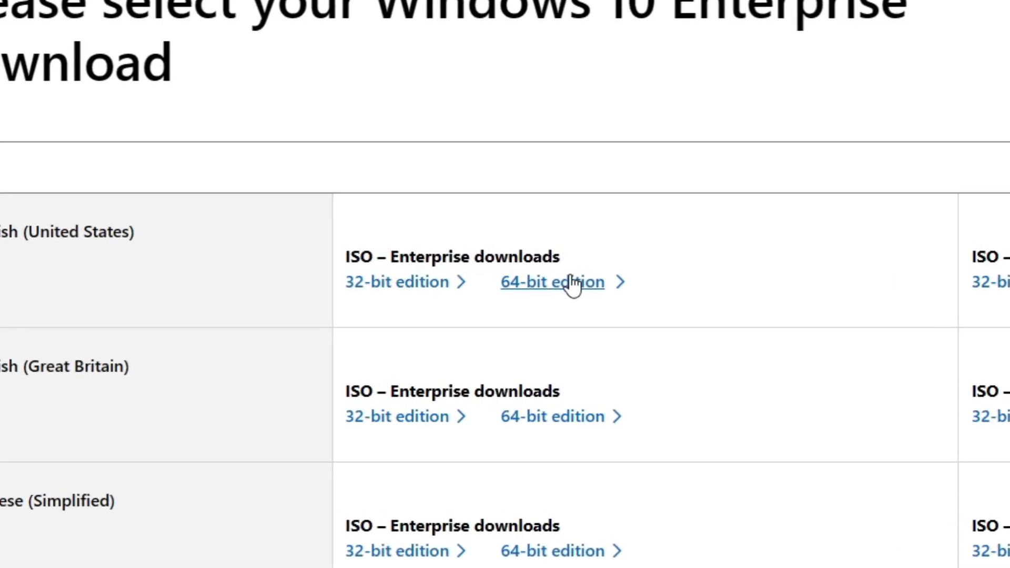
- Download the 64-bit edition of the English (United States) Windows 10 Enterprise ISO
{"action": "left_click", "coordinate": [571, 283]}
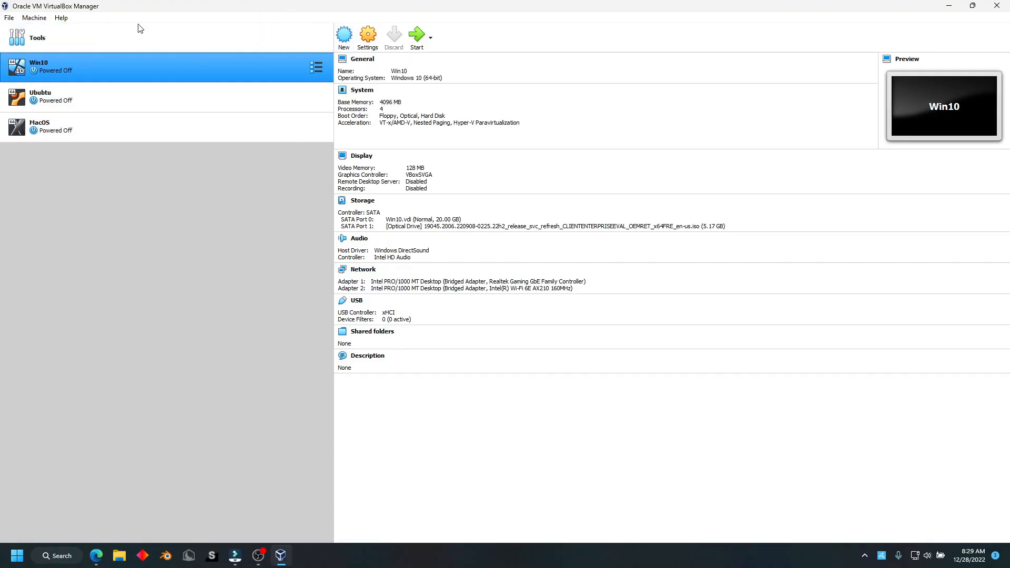
- Start a new virtual machine named "win10 test" with type Microsoft Windows and version Windows 10 (64-bit)
{"action": "left_click", "coordinate": [344, 37]}
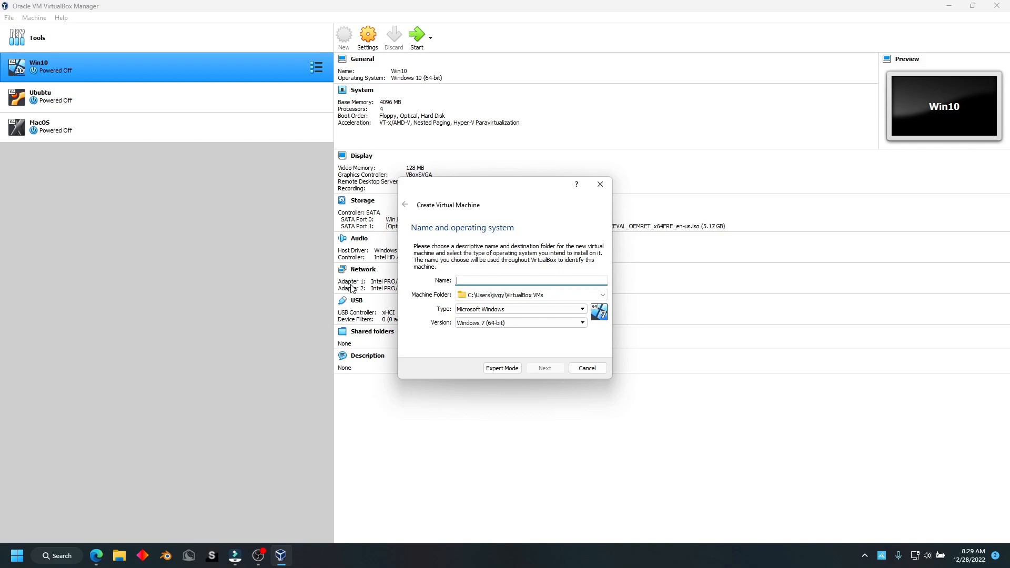
{"action": "type", "text": "wi"}
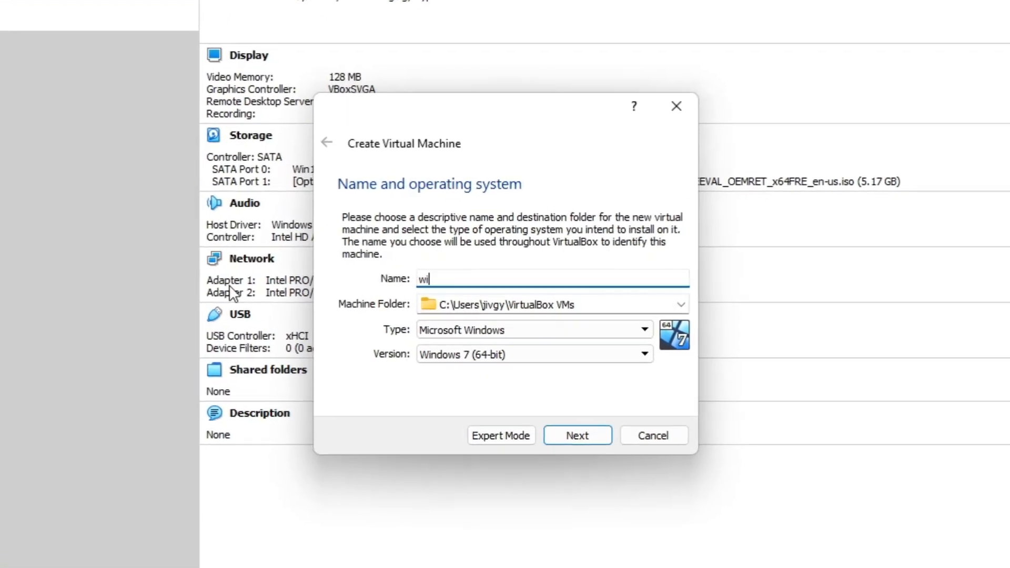
{"action": "type", "text": "n10 "}
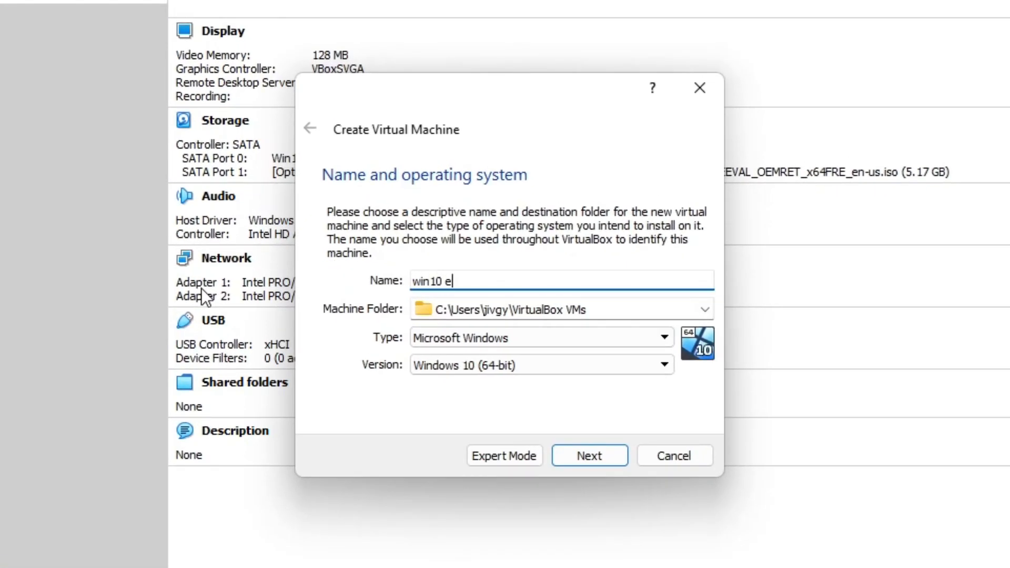
{"action": "type", "text": "es"}
{"action": "key", "text": "BackSpace"}
{"action": "key", "text": "BackSpace"}
{"action": "left_click", "coordinate": [542, 336]}
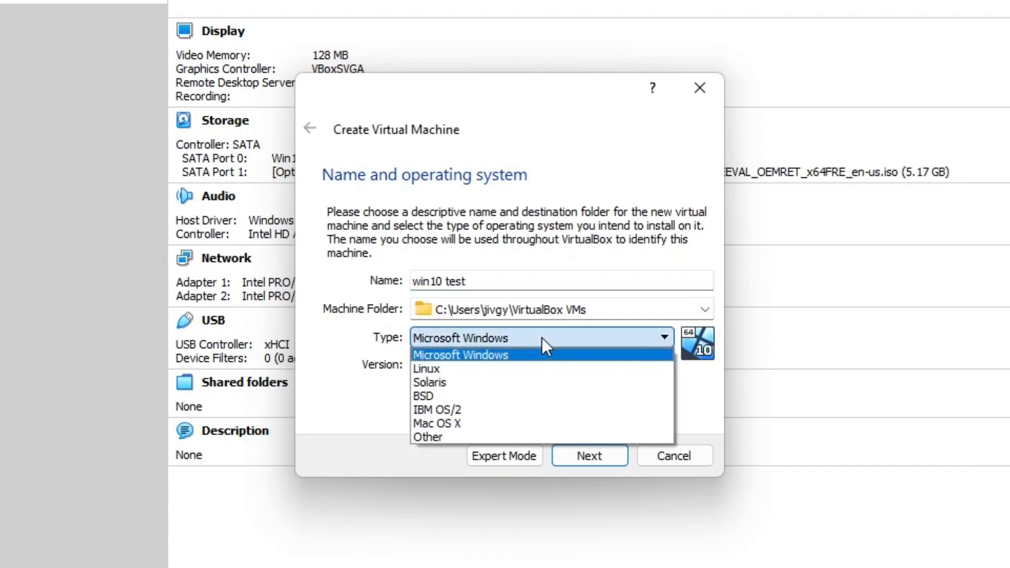
{"action": "left_click", "coordinate": [542, 338]}
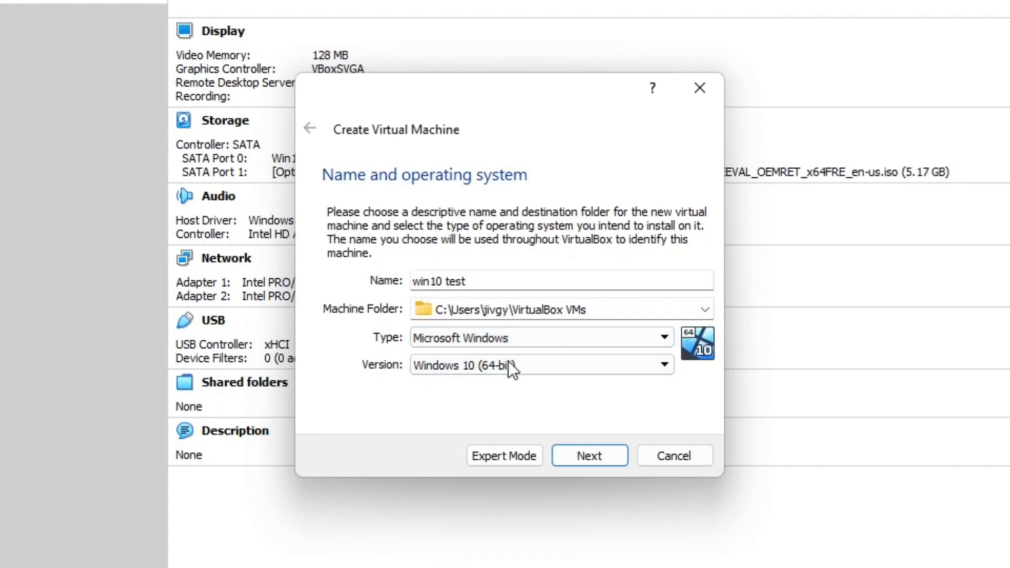
{"action": "left_click", "coordinate": [508, 363]}
{"action": "left_click", "coordinate": [441, 503]}
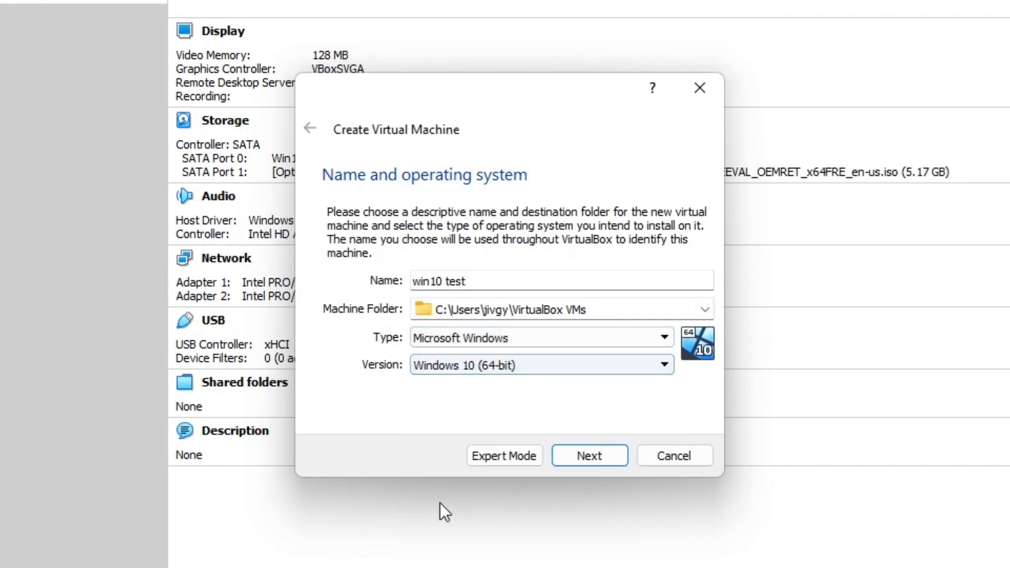
{"action": "left_click", "coordinate": [578, 453]}
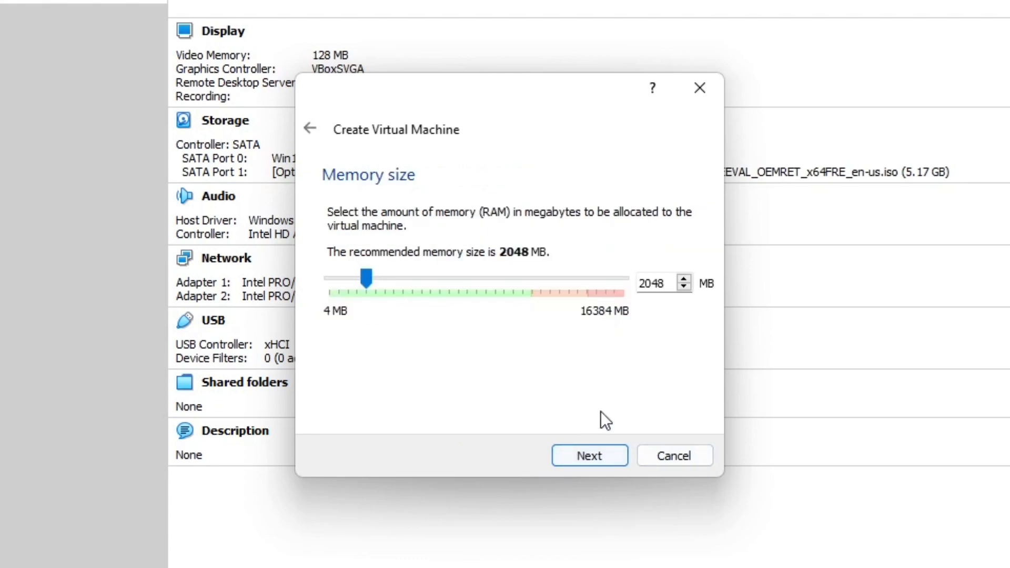
- Allocate 4096 MB of memory and choose to create a new virtual hard disk of type VDI with the default storage option
{"action": "double_click", "coordinate": [668, 281]}
{"action": "key", "text": "Return"}
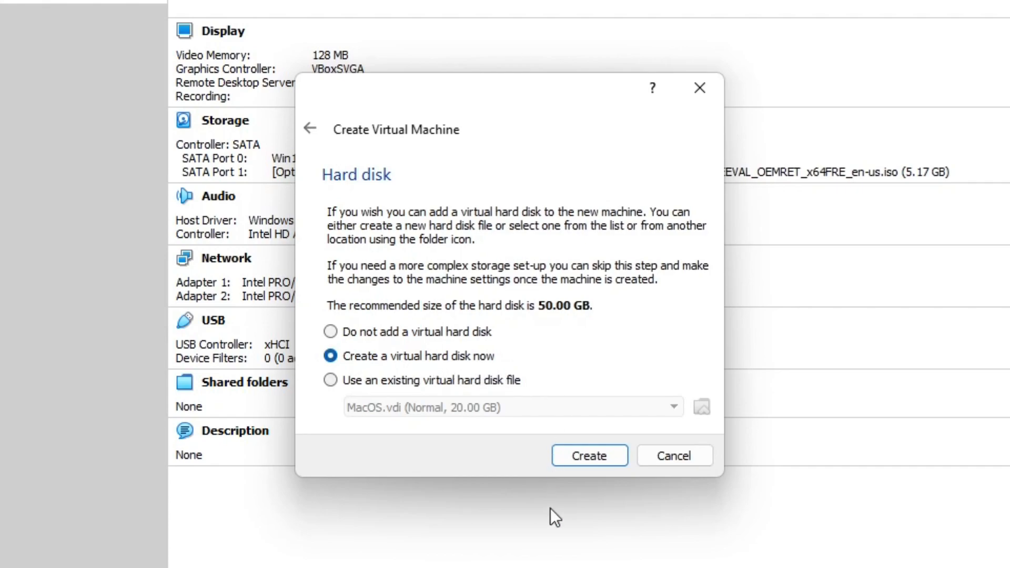
{"action": "left_click", "coordinate": [587, 446]}
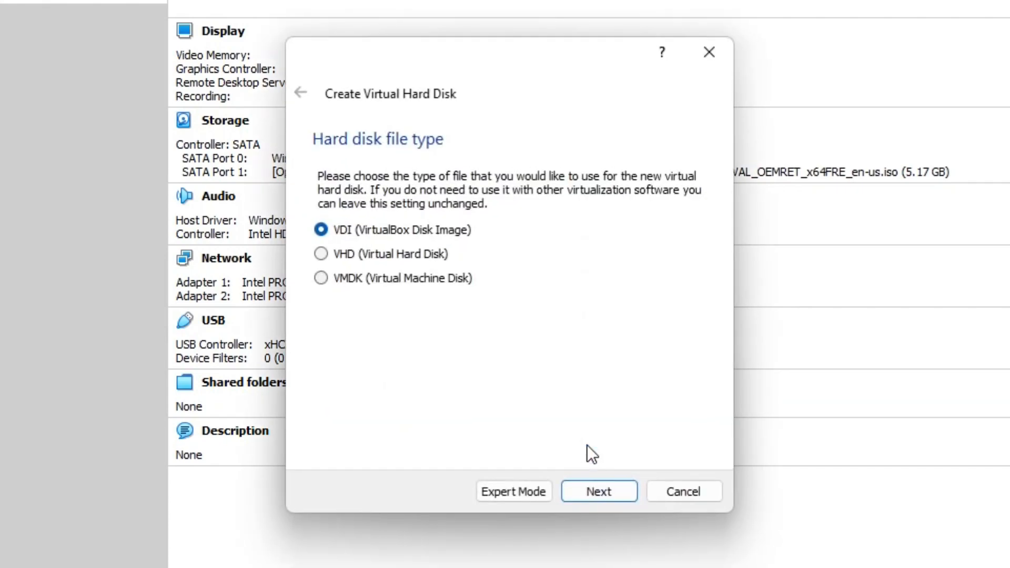
{"action": "left_click", "coordinate": [596, 492]}
{"action": "left_click", "coordinate": [596, 493]}
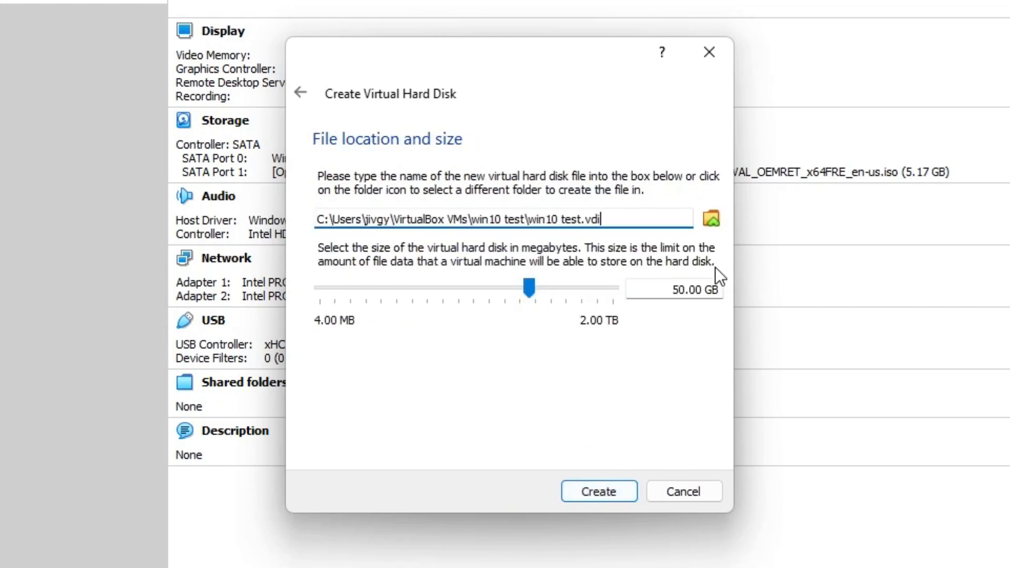
- Set the virtual hard disk size to 32 GB and create the disk
{"action": "left_click_drag", "start_coordinate": [675, 294], "coordinate": [680, 294]}
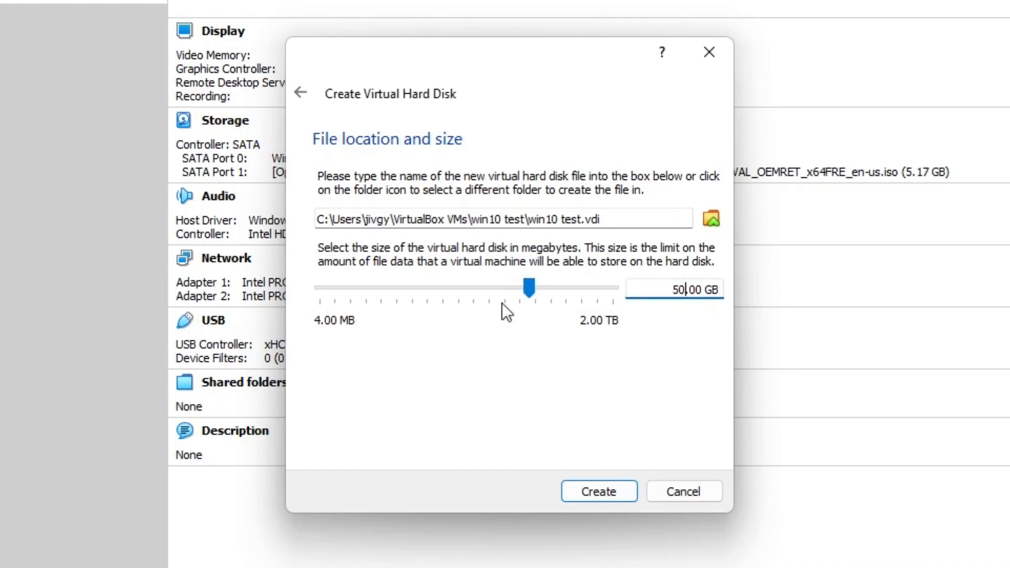
{"action": "key", "text": "BackSpace"}
{"action": "key", "text": "BackSpace"}
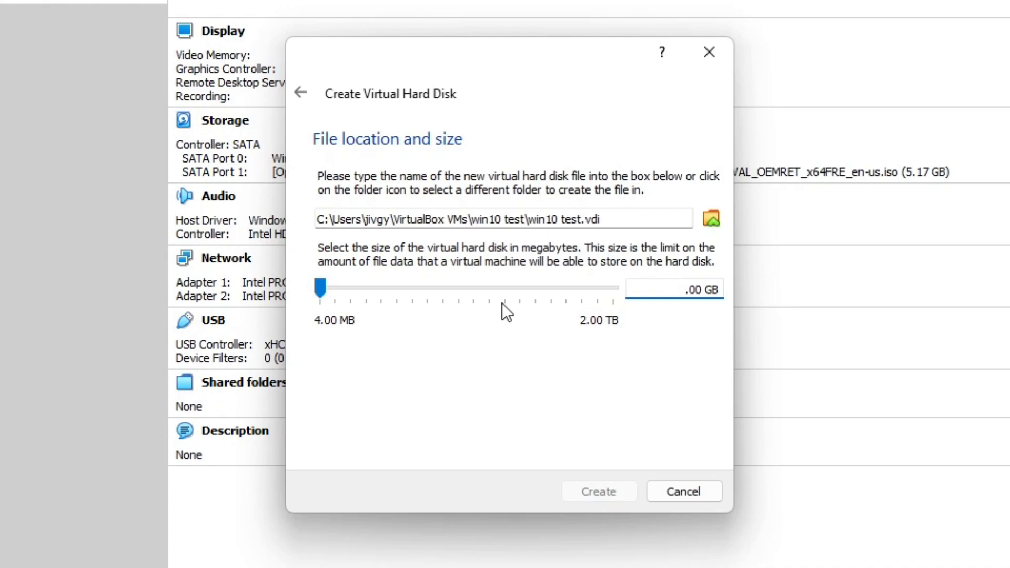
{"action": "type", "text": "32"}
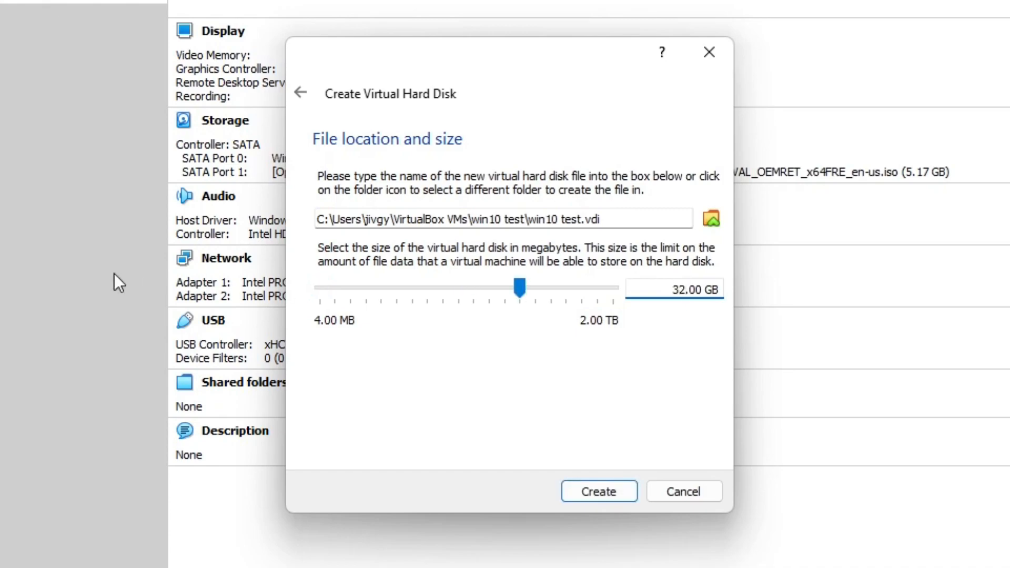
{"action": "left_click", "coordinate": [599, 492]}
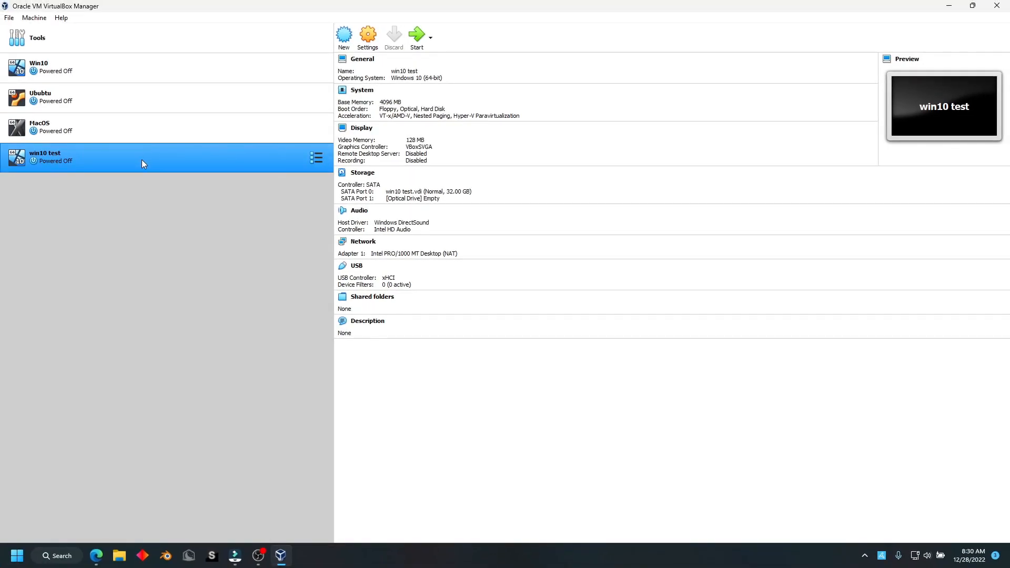
- In the win10 test network settings, attach Adapter 1 to a Bridged Adapter using Intel(R) Wi-Fi 6E AX210 160MHz
{"action": "left_click", "coordinate": [368, 36]}
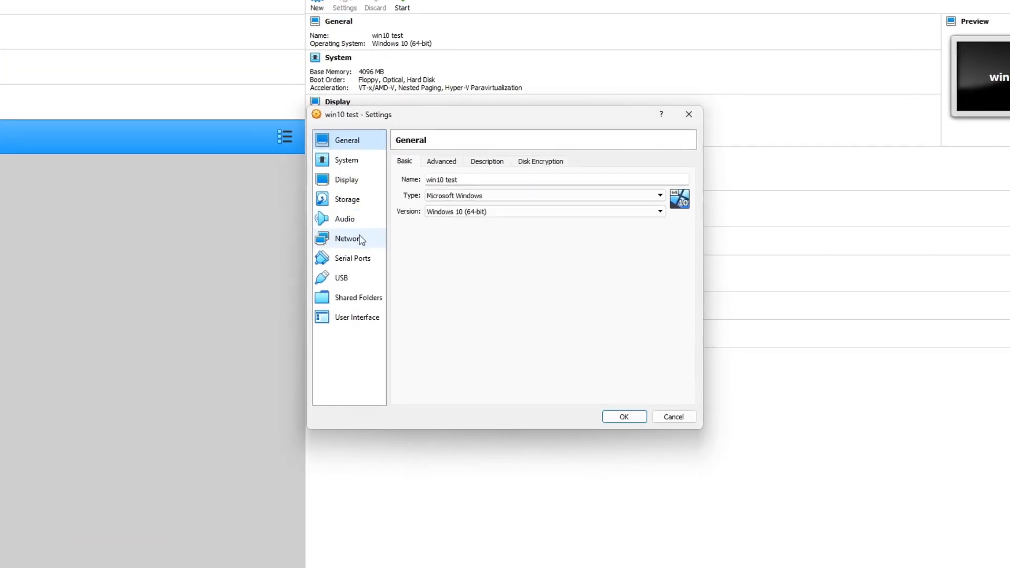
{"action": "left_click", "coordinate": [329, 232]}
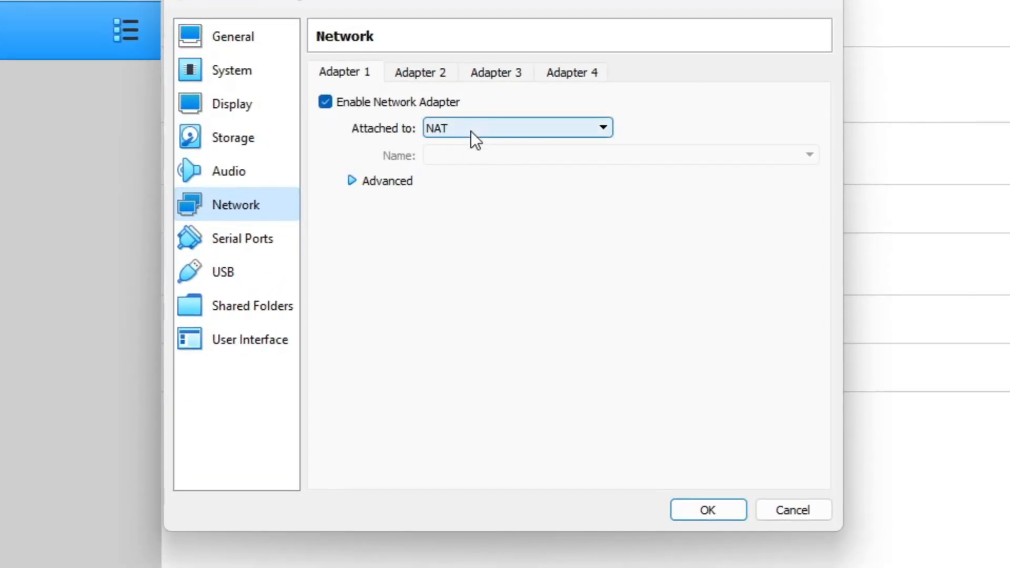
{"action": "left_click", "coordinate": [483, 173]}
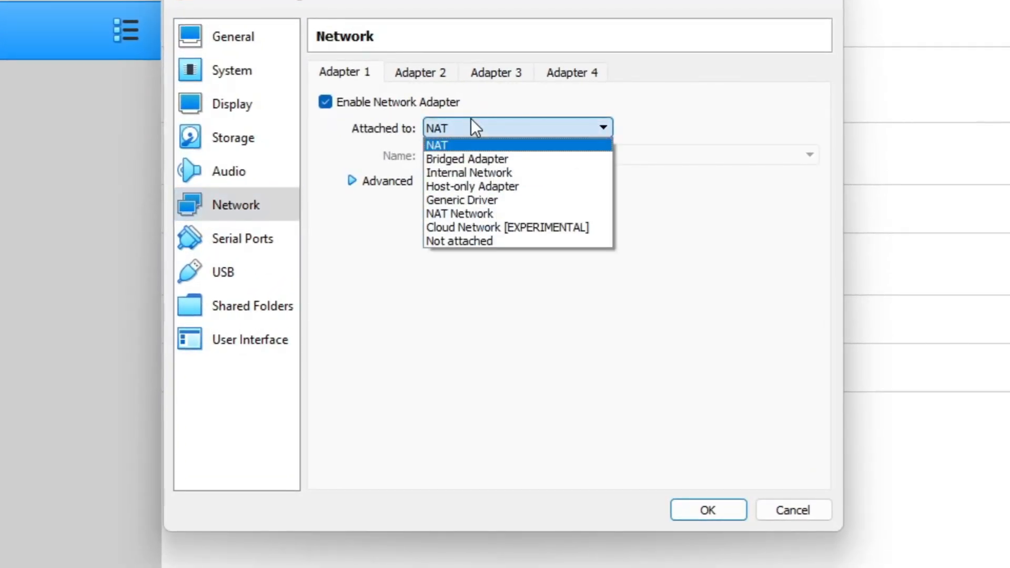
{"action": "left_click", "coordinate": [494, 161]}
{"action": "left_click", "coordinate": [493, 160]}
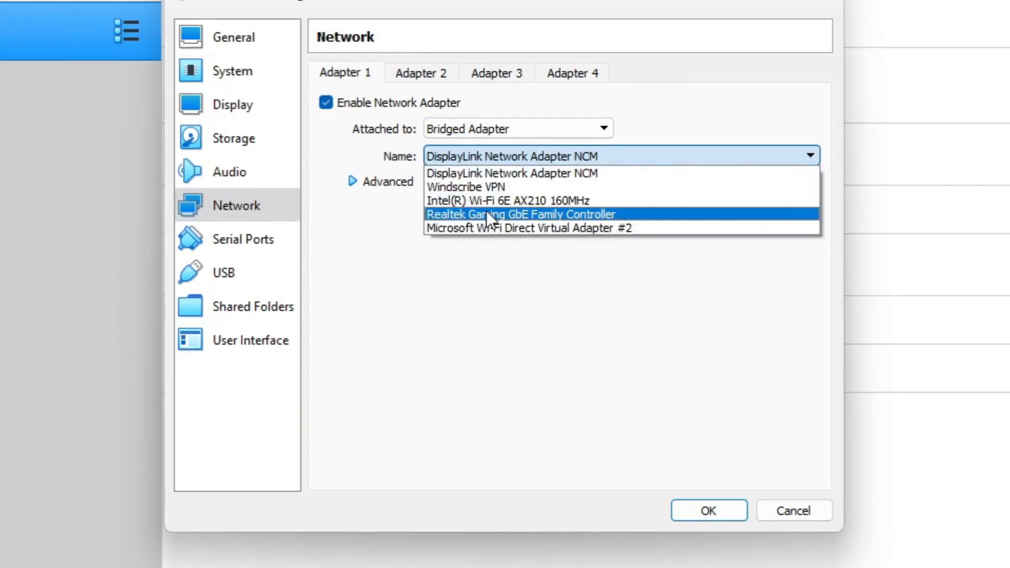
{"action": "left_click", "coordinate": [495, 201]}
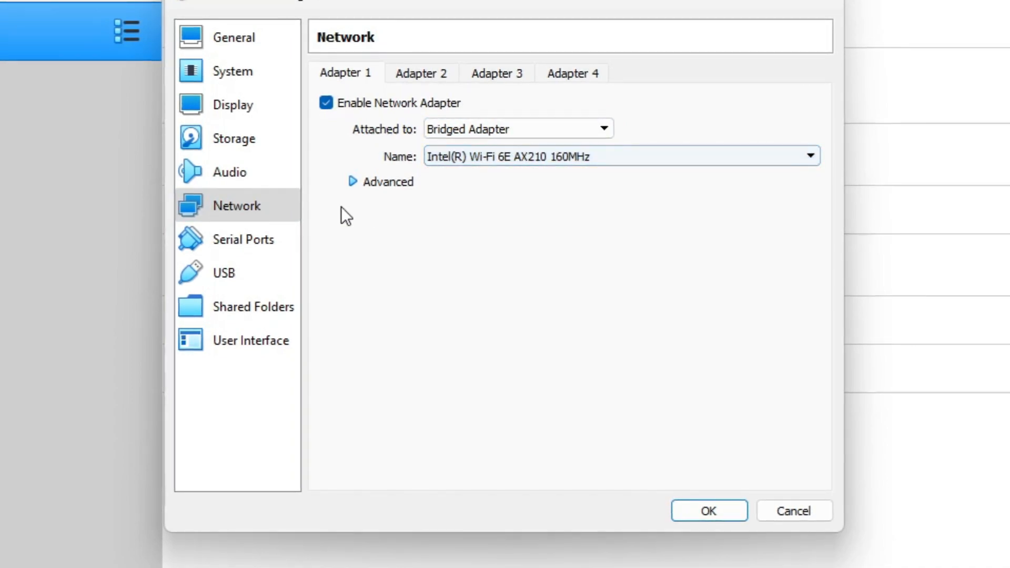
- Set Adapter 1's promiscuous mode to Allow All and save the virtual machine settings
{"action": "left_click", "coordinate": [378, 189]}
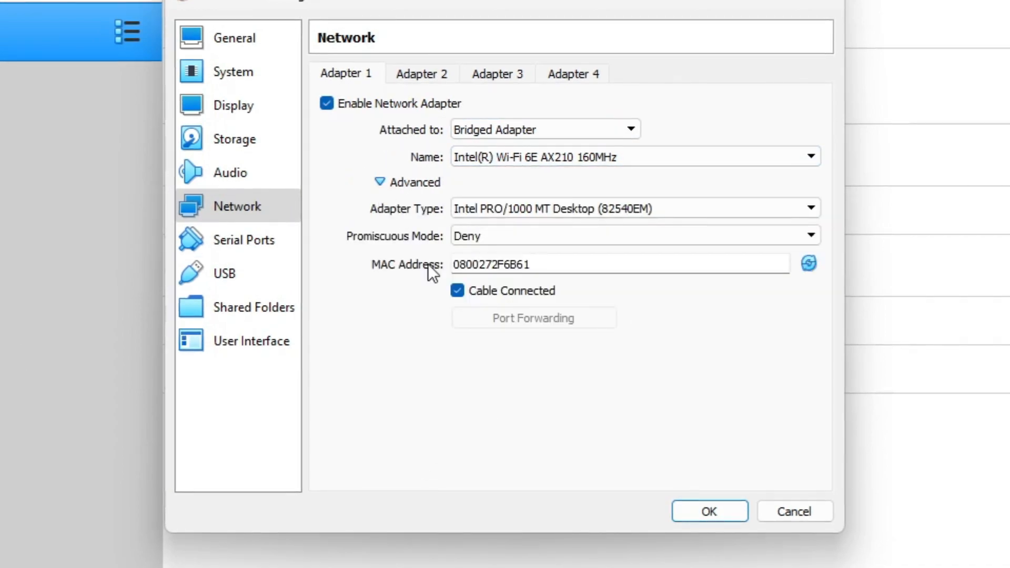
{"action": "left_click", "coordinate": [465, 245]}
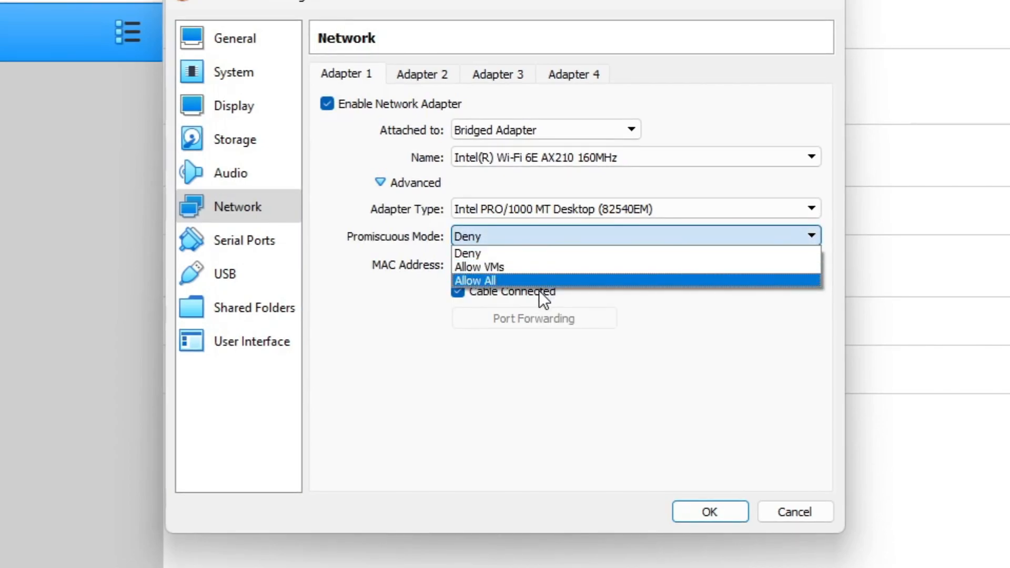
{"action": "left_click", "coordinate": [544, 280]}
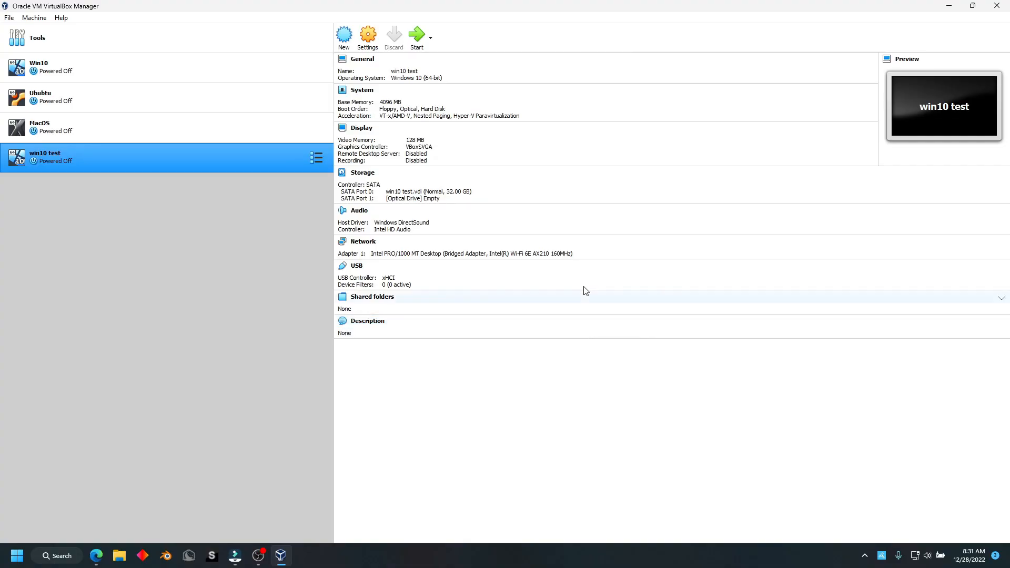
- Start the win10 test machine with 19045.2006.220908-0225.22h2_release_svc_refresh_CLIENTENTERPRISEEVAL_OEMRET_x64FRE_en-us.iso from Downloads as its start-up disk
{"action": "left_click", "coordinate": [417, 47]}
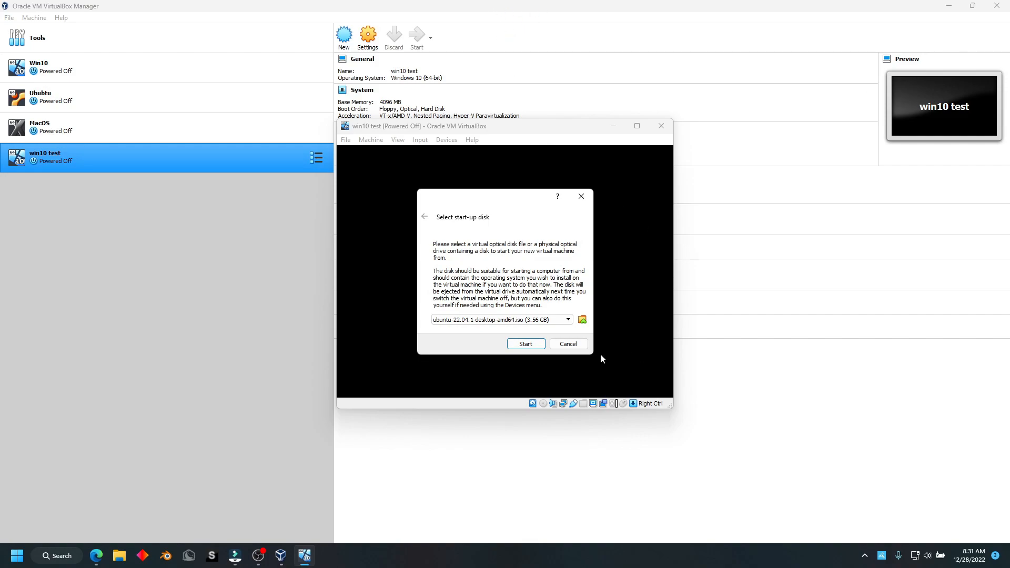
{"action": "left_click", "coordinate": [582, 320]}
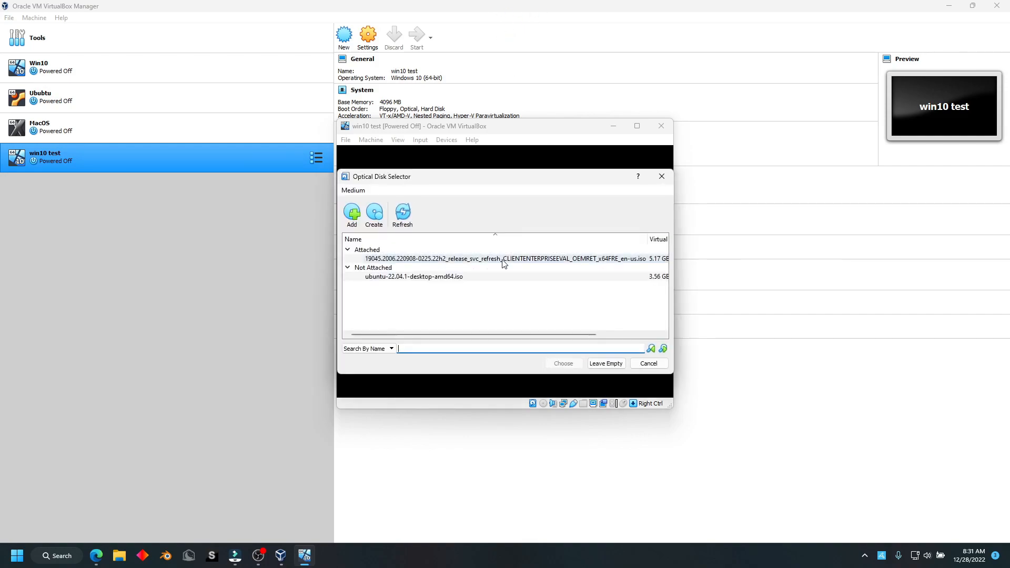
{"action": "left_click", "coordinate": [352, 215]}
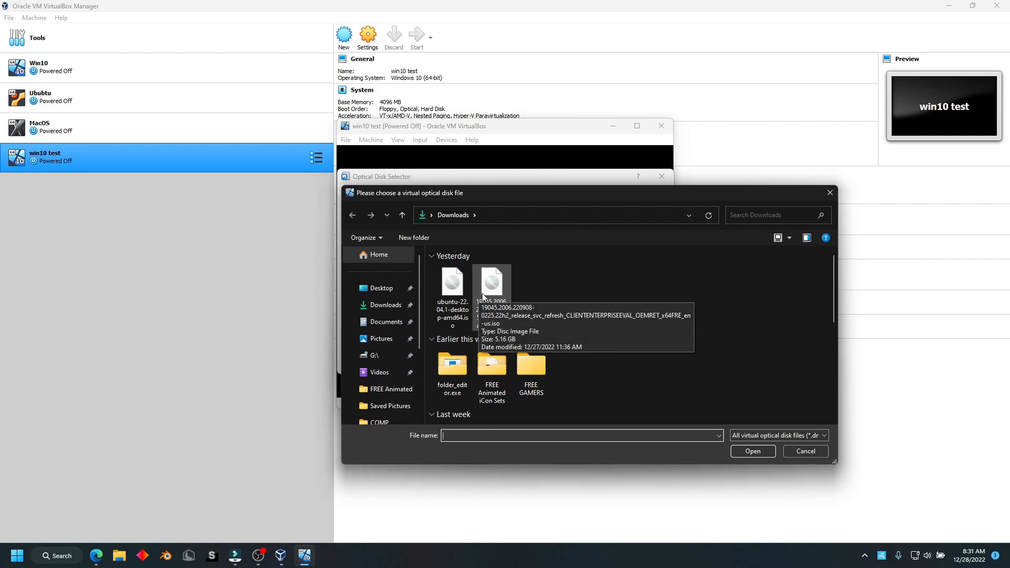
{"action": "left_click", "coordinate": [483, 297]}
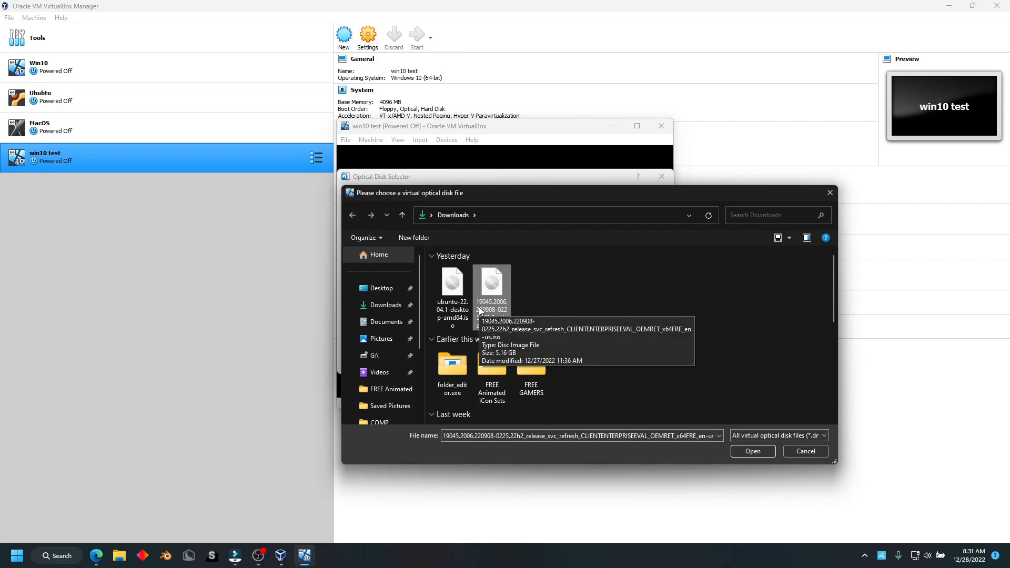
{"action": "left_click", "coordinate": [765, 454]}
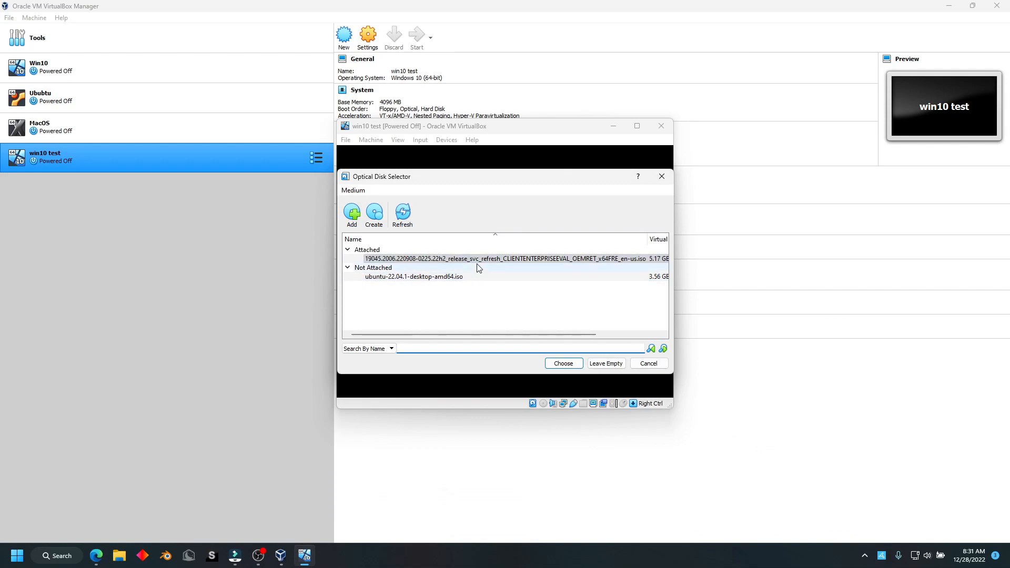
{"action": "left_click", "coordinate": [559, 363]}
{"action": "left_click", "coordinate": [529, 344]}
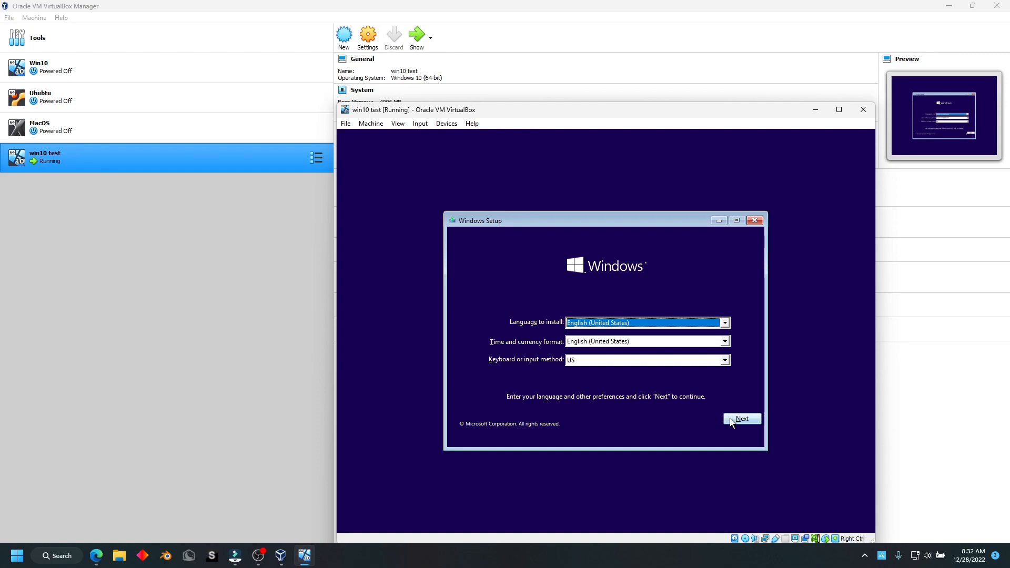
- Begin the Windows installation with the default English (United States) language and US keyboard, and accept the license terms
{"action": "left_click", "coordinate": [732, 420]}
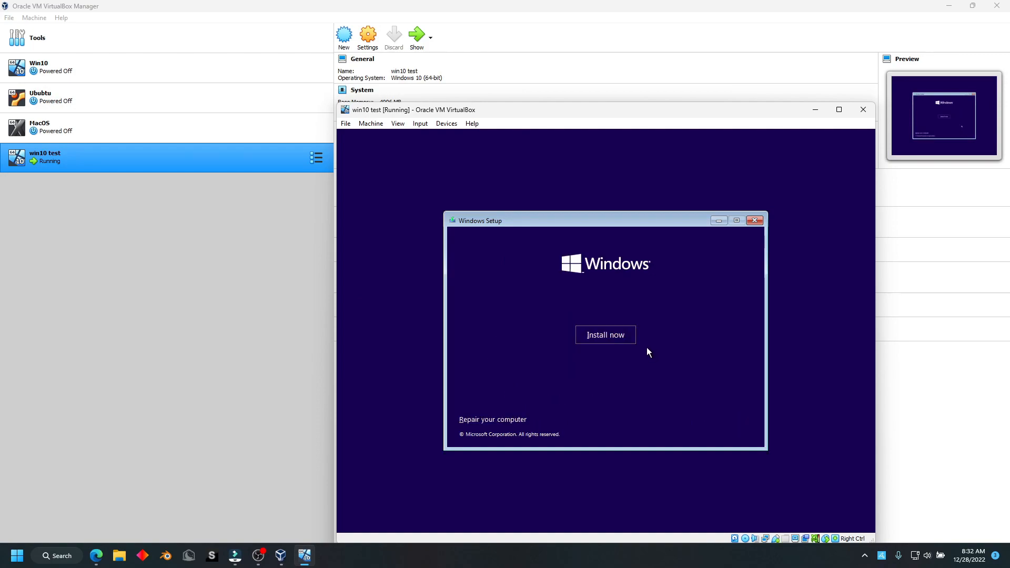
{"action": "left_click", "coordinate": [627, 339]}
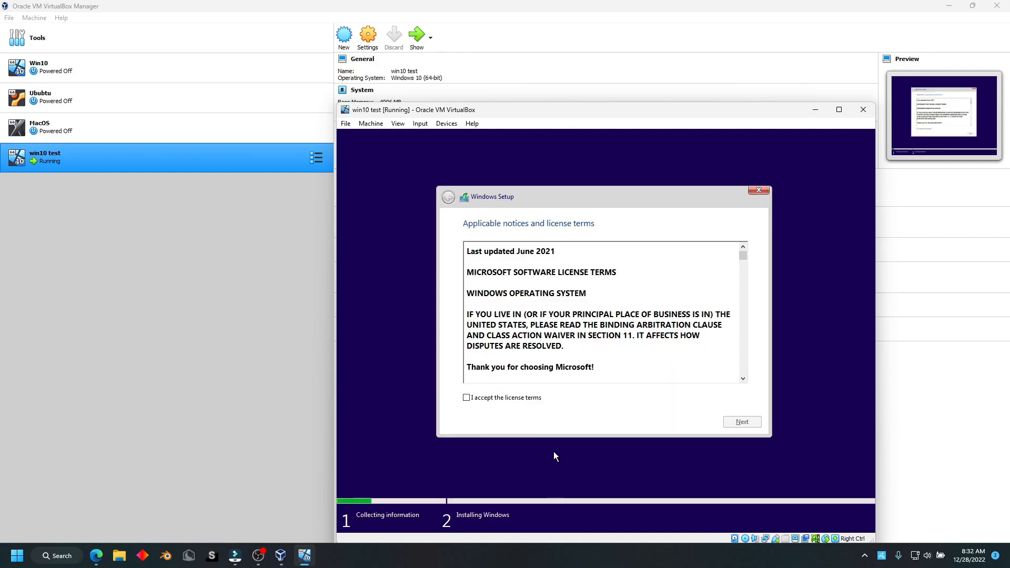
{"action": "left_click", "coordinate": [535, 402]}
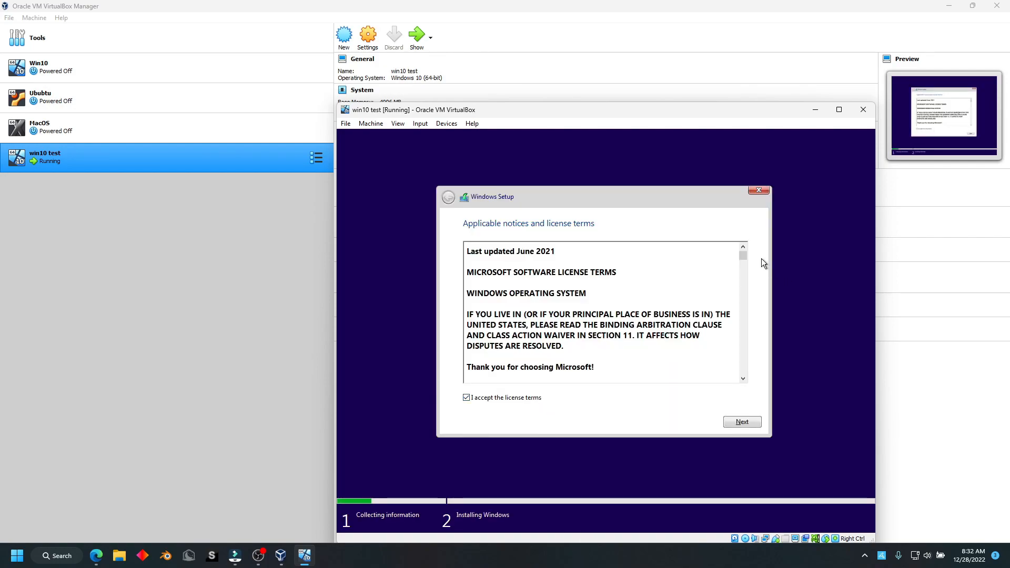
{"action": "left_click", "coordinate": [752, 421]}
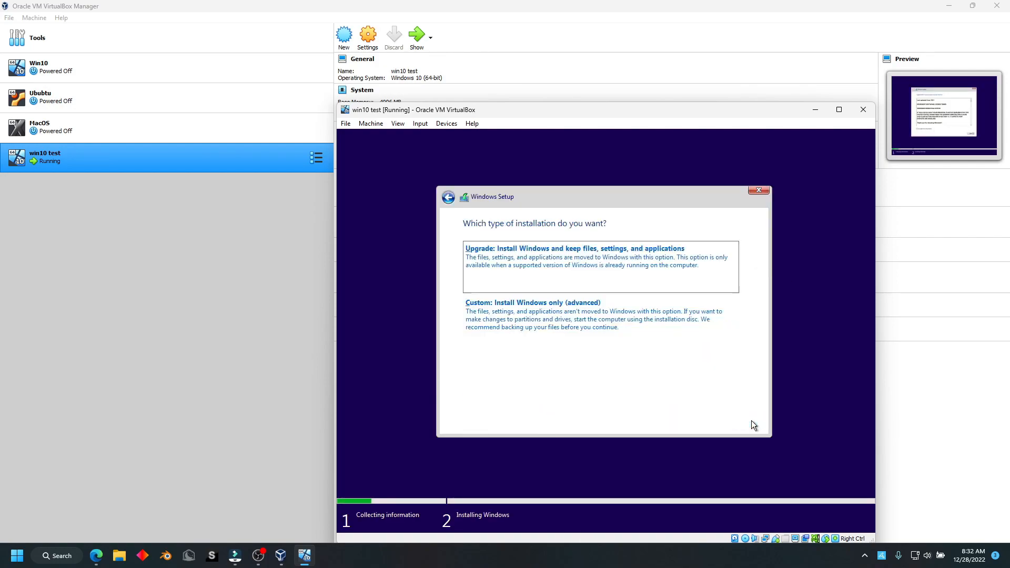
- Choose the Custom: Install Windows only option and install Windows on Drive 0 Unallocated Space
{"action": "left_click", "coordinate": [586, 322]}
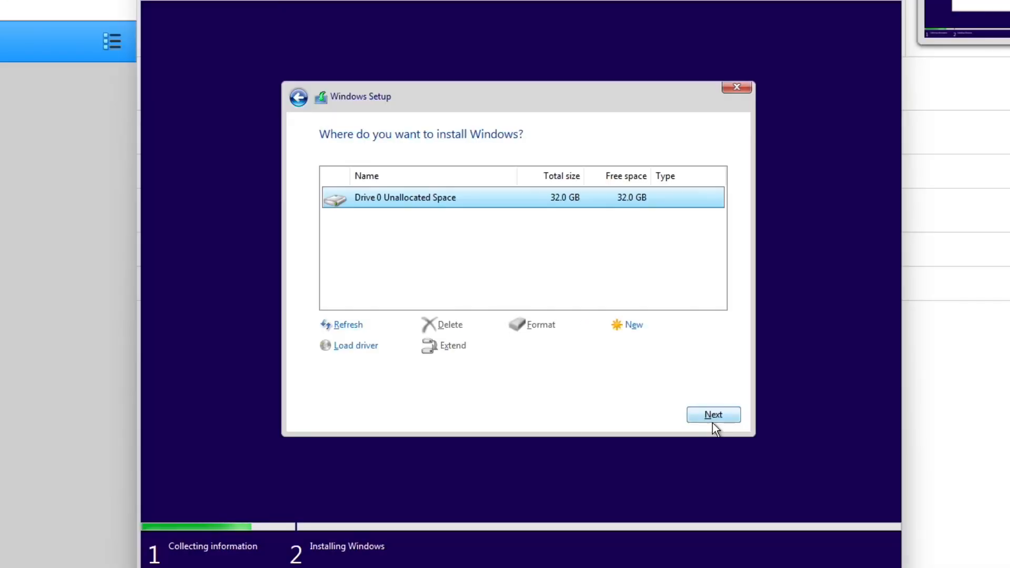
{"action": "left_click", "coordinate": [742, 421]}
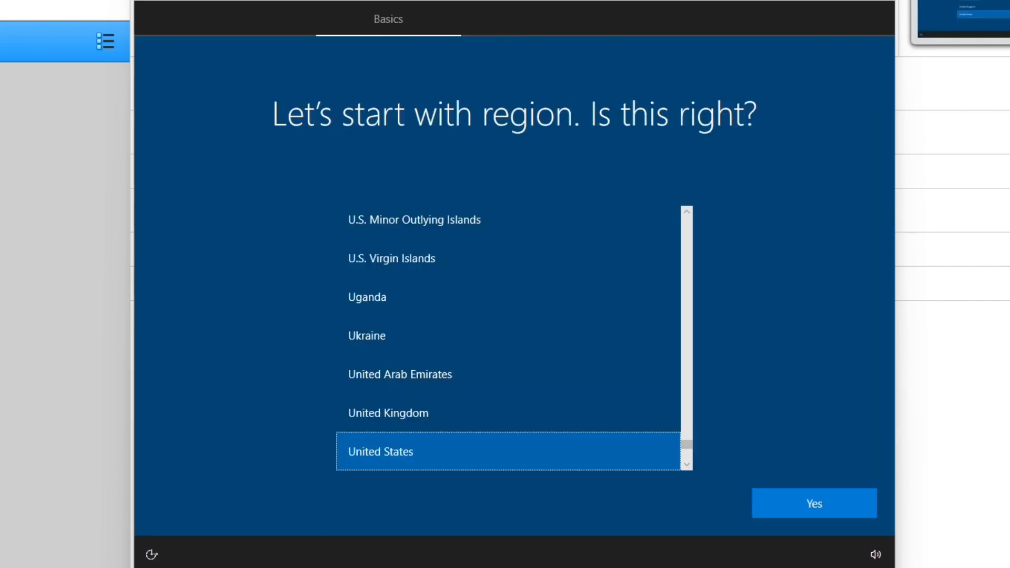
- Confirm United States as the region and choose Domain join instead of signing in with a Microsoft account
{"action": "left_click", "coordinate": [813, 500]}
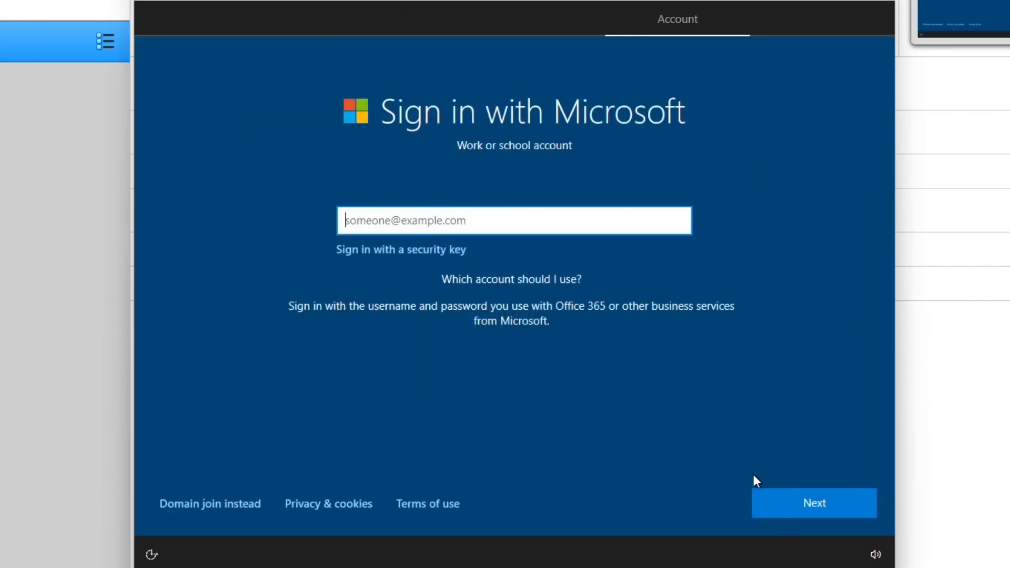
{"action": "left_click", "coordinate": [390, 249]}
{"action": "left_click", "coordinate": [379, 242]}
{"action": "left_click", "coordinate": [870, 504]}
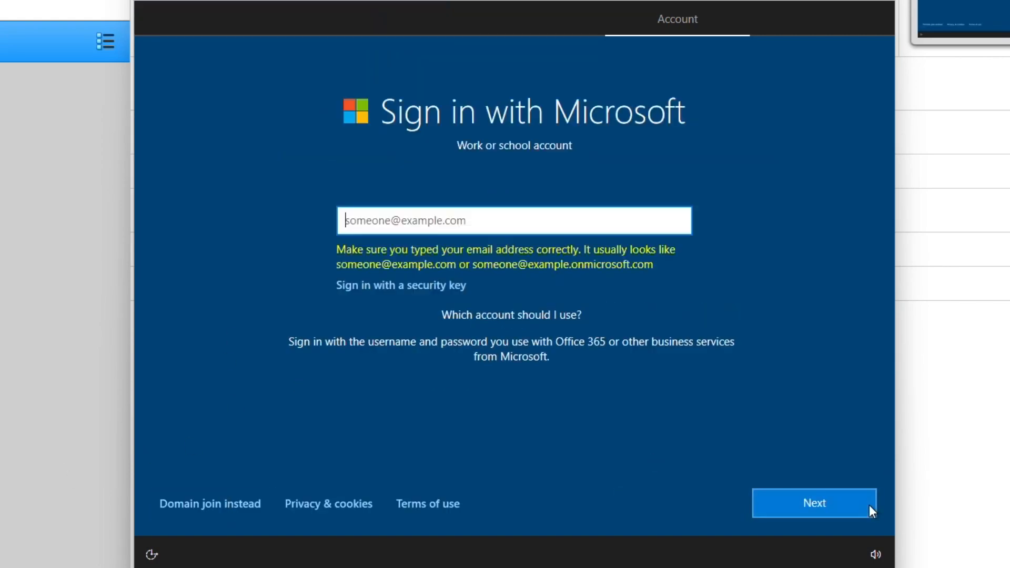
{"action": "left_click", "coordinate": [210, 502]}
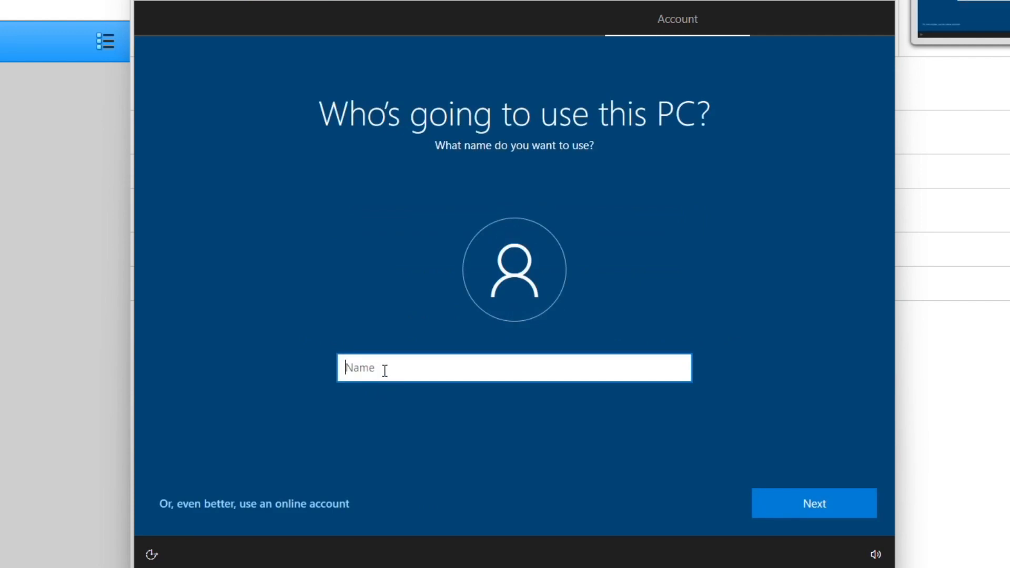
- Create the local account by entering the account user name, the account password and the password confirmation
{"action": "type", "text": "CompNer"}
{"action": "key", "text": "Return"}
{"action": "type", "text": "••••"}
{"action": "key", "text": "Return"}
{"action": "type", "text": "••••"}
{"action": "key", "text": "Return"}
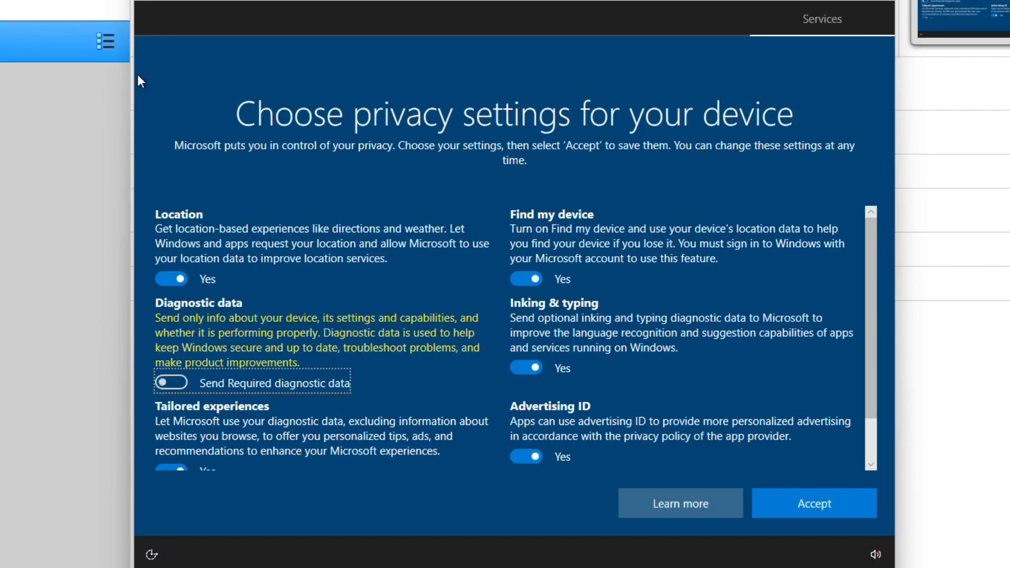
- Turn off Location, Tailored experiences, Advertising ID, Inking & typing and Find my device, and accept the privacy settings
{"action": "left_click", "coordinate": [159, 279]}
{"action": "scroll", "coordinate": [157, 293], "scroll_direction": "down", "scroll_amount": 1}
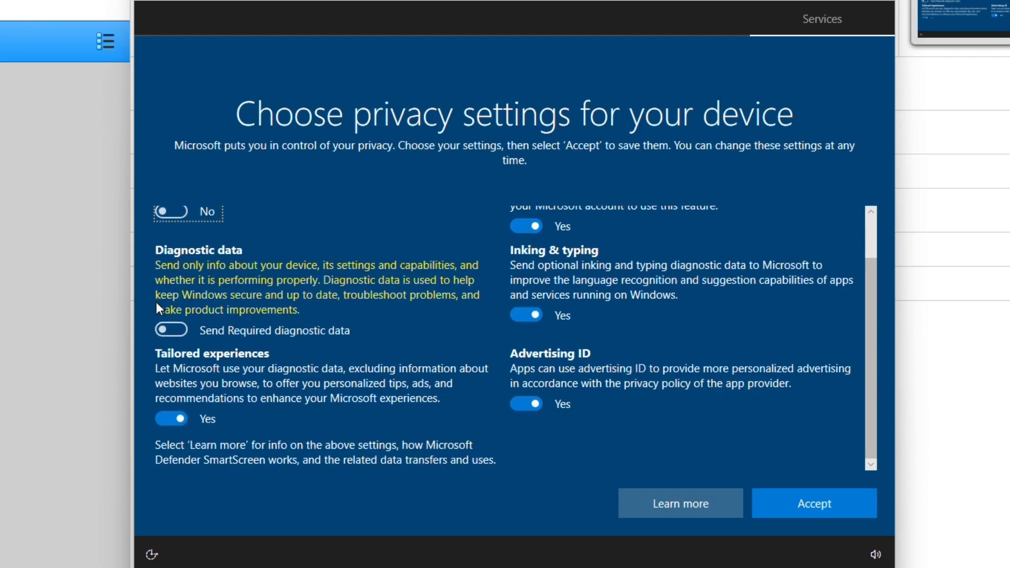
{"action": "left_click", "coordinate": [181, 421]}
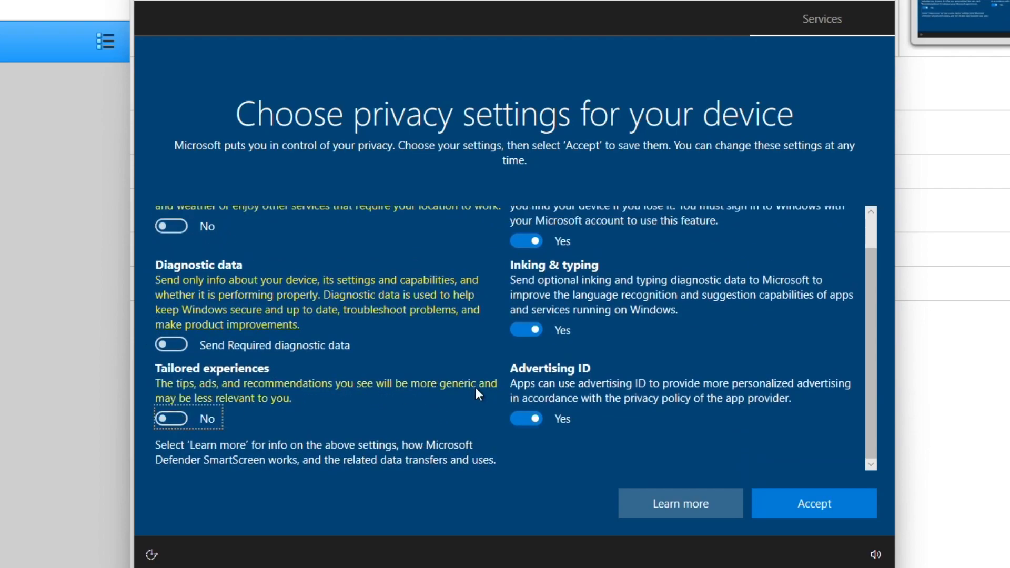
{"action": "left_click", "coordinate": [538, 416]}
{"action": "left_click", "coordinate": [531, 330]}
{"action": "left_click", "coordinate": [534, 241]}
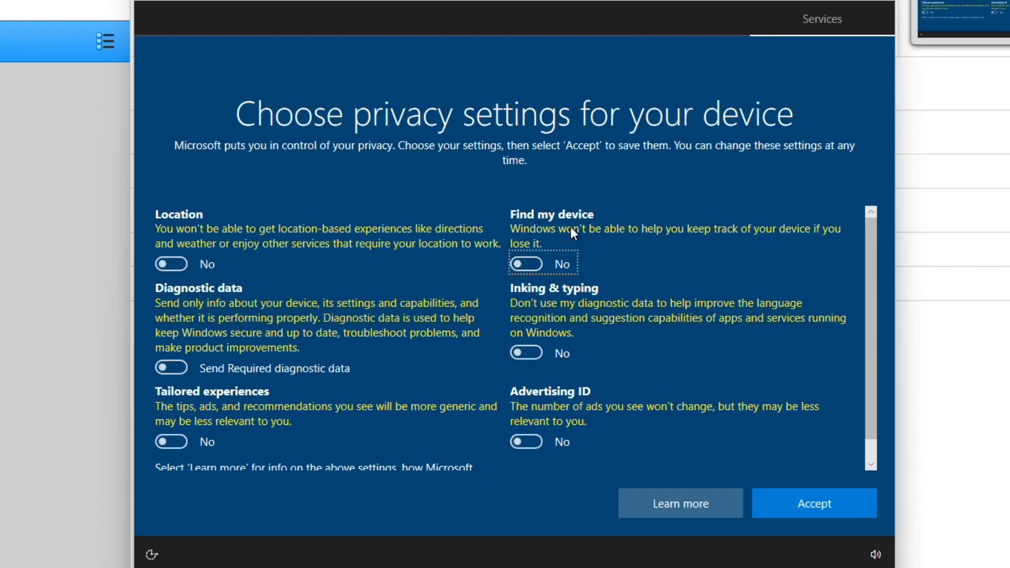
{"action": "scroll", "coordinate": [560, 298], "scroll_direction": "down", "scroll_amount": 1}
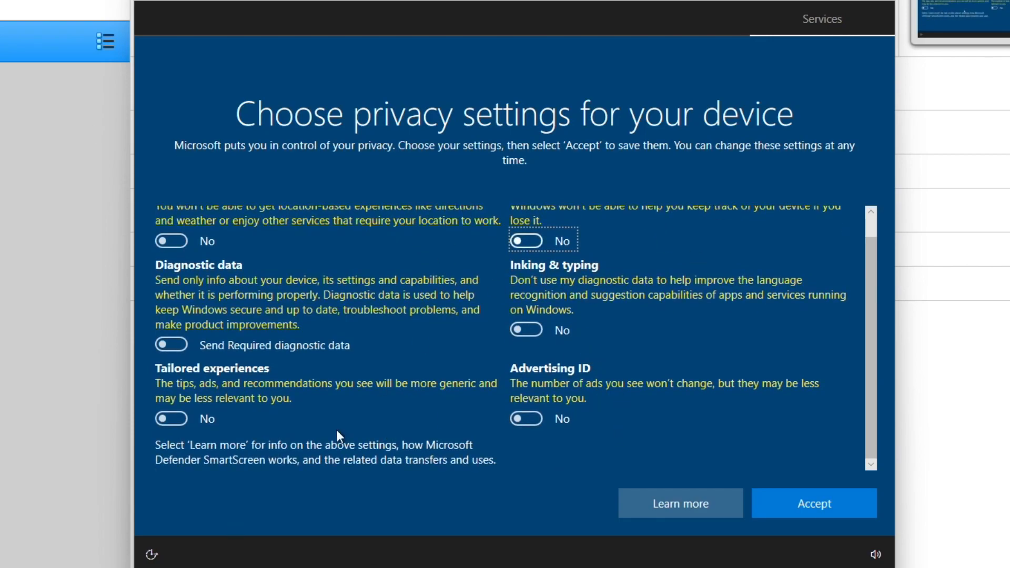
{"action": "left_click", "coordinate": [817, 498]}
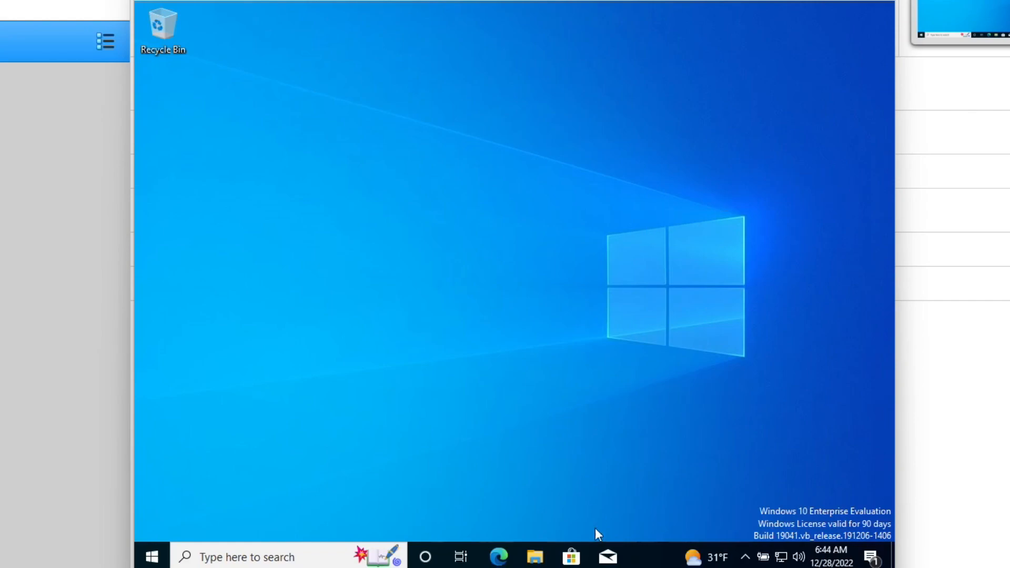
- Check the Windows guest's network connection status and close the virtual machine with the Power off the machine option
{"action": "left_click", "coordinate": [782, 557]}
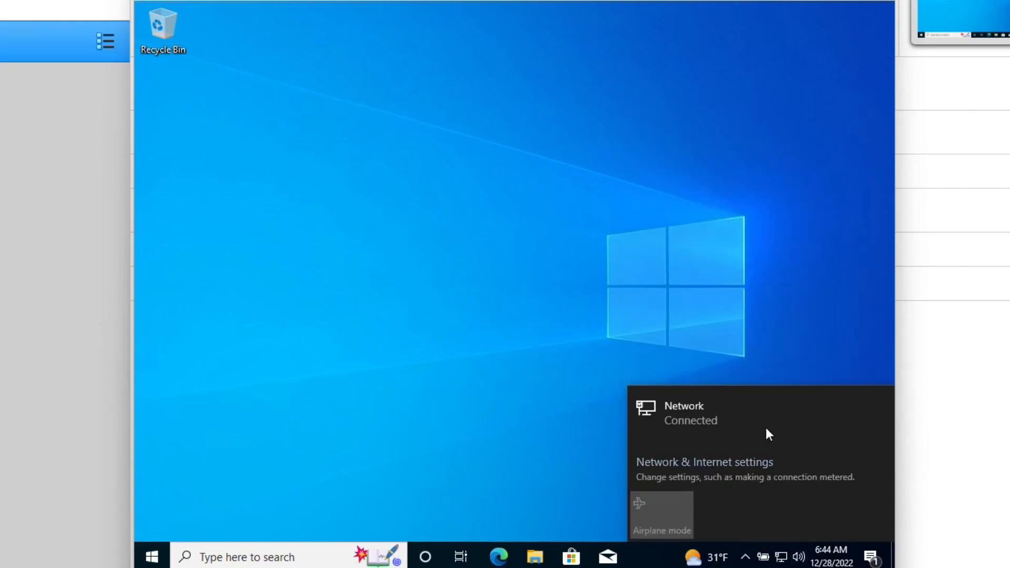
{"action": "left_click", "coordinate": [515, 457]}
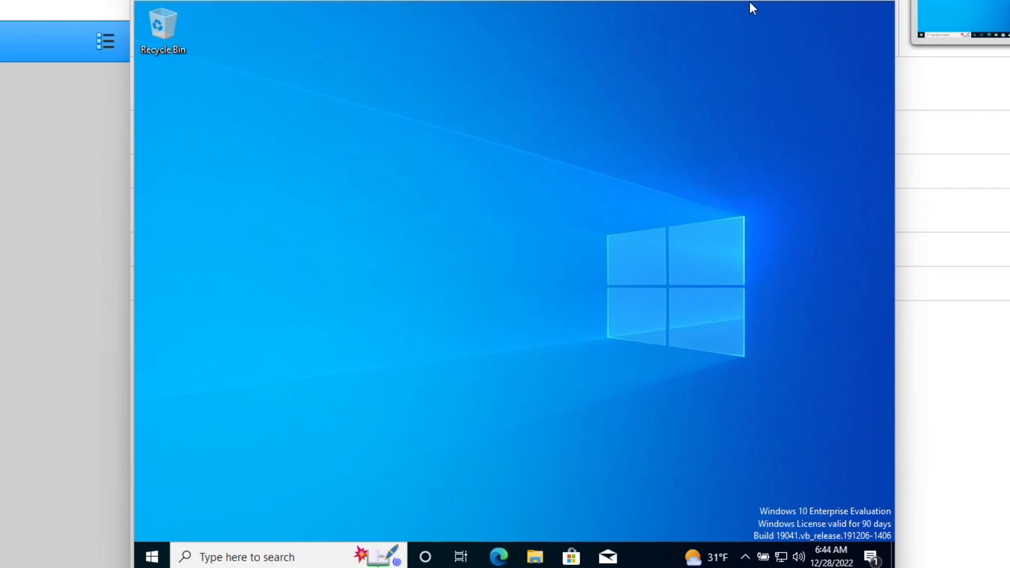
{"action": "left_click", "coordinate": [880, 0]}
{"action": "left_click", "coordinate": [479, 298]}
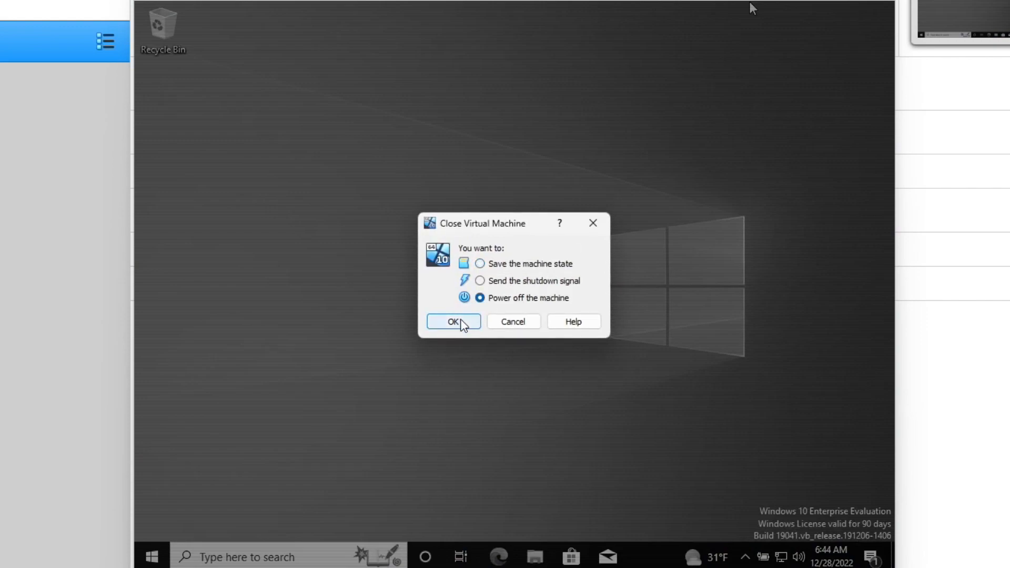
{"action": "left_click", "coordinate": [460, 321]}
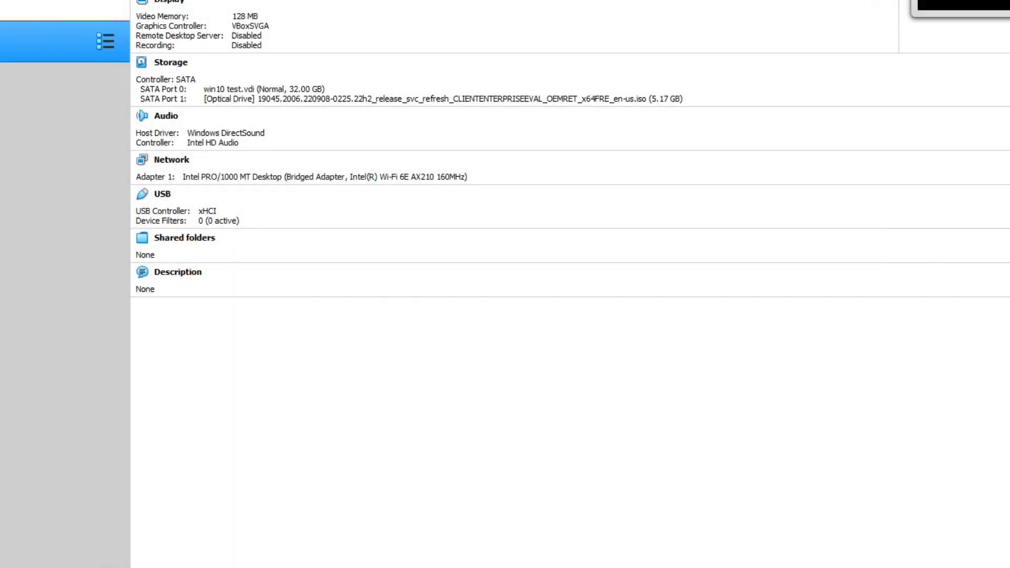